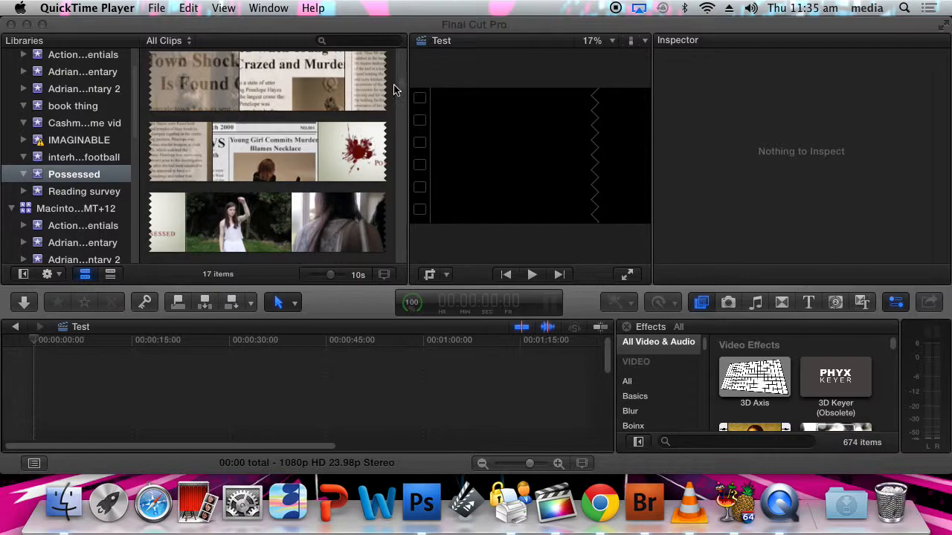
# Preview a mirror scene in the Possessed event and add it to the Test timeline, accepting the suggested video properties
pyautogui.moveTo(403, 82); pyautogui.dragTo(403, 92)
pyautogui.scroll(-5, 404, 97)
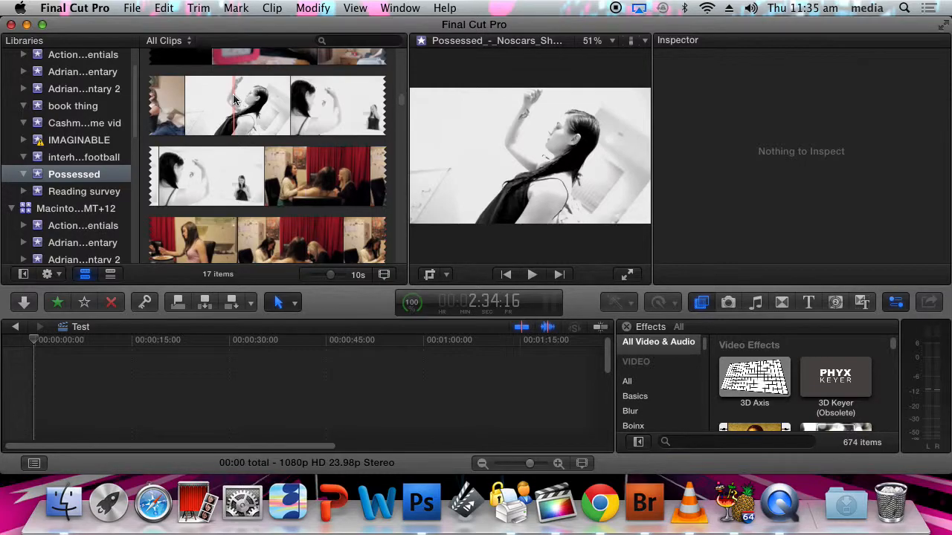
pyautogui.press('space')
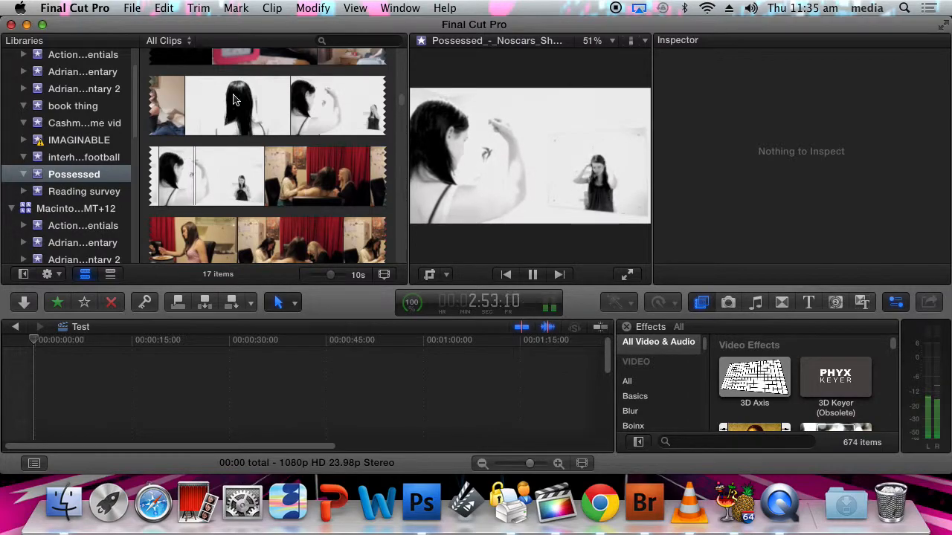
pyautogui.press('space')
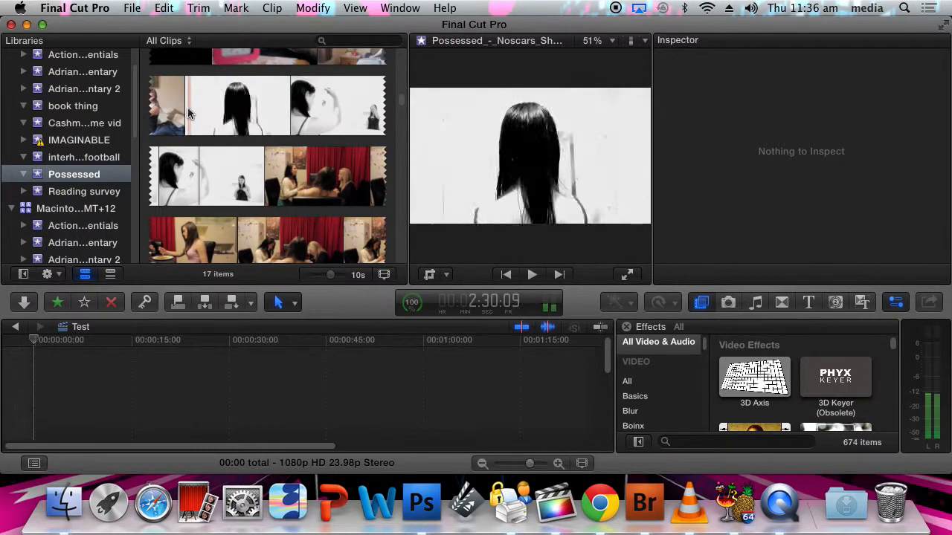
pyautogui.click(277, 99)
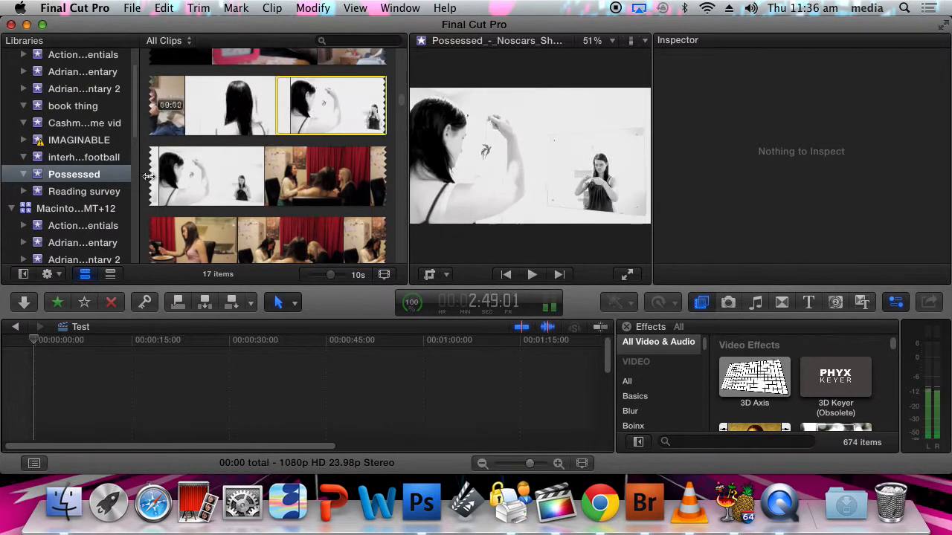
pyautogui.moveTo(327, 104); pyautogui.dragTo(175, 391)
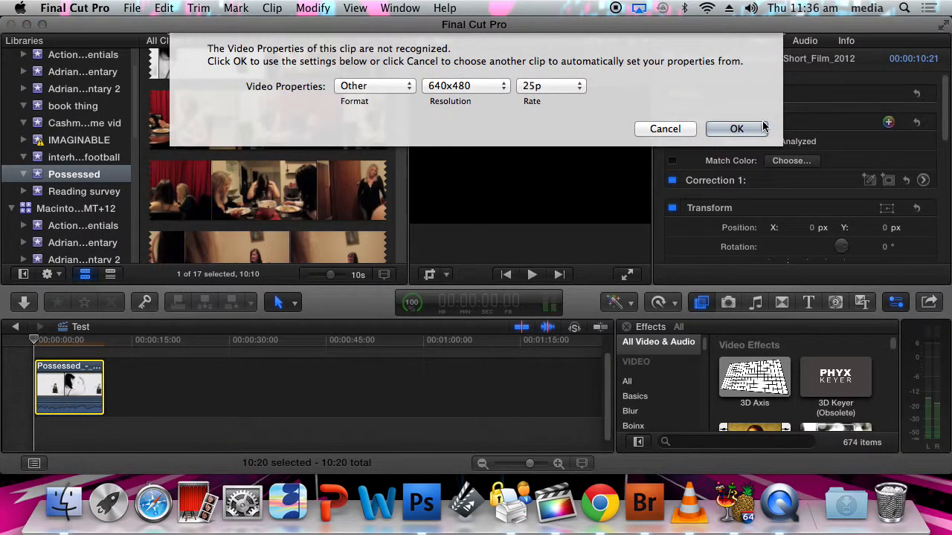
pyautogui.click(732, 129)
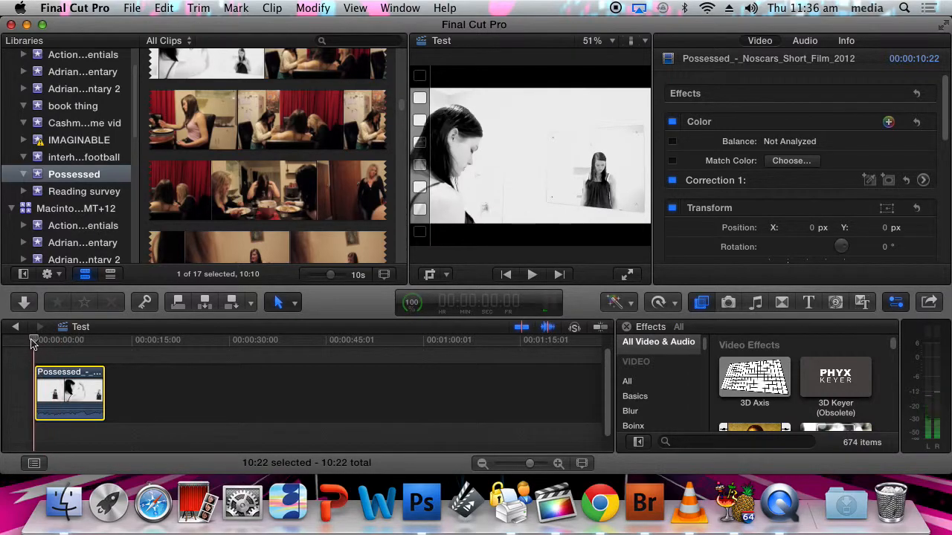
# Copy the timeline clip and paste it at about 3 seconds into the timeline
pyautogui.moveTo(43, 339); pyautogui.dragTo(59, 340)
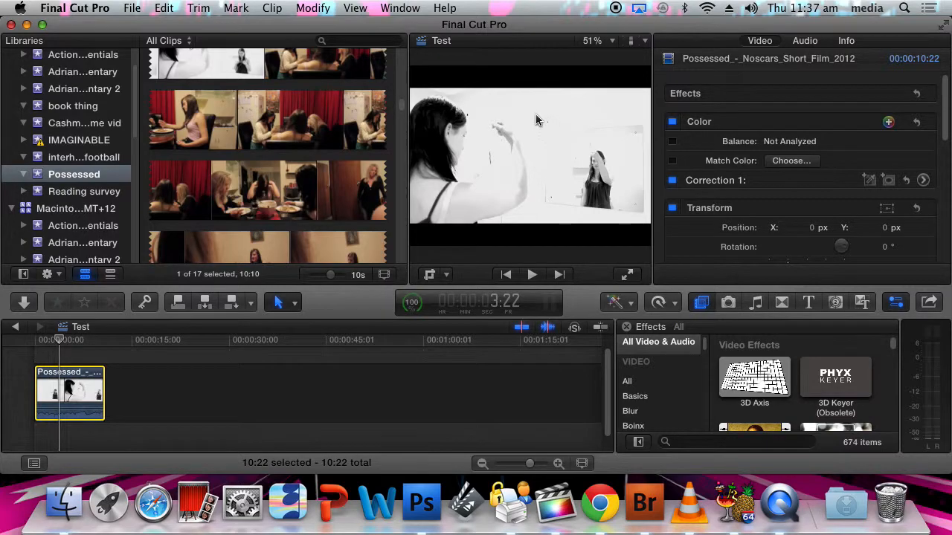
pyautogui.scroll(-5, 180, 63)
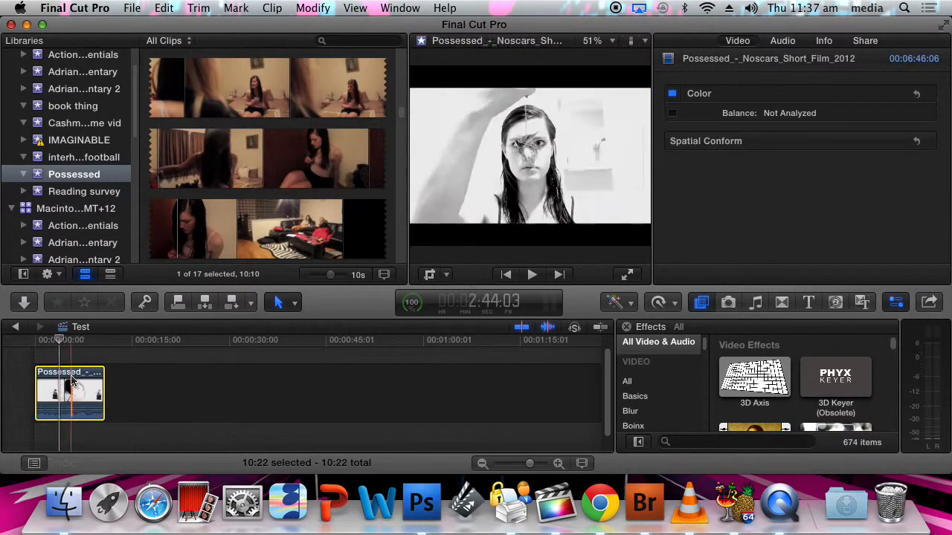
pyautogui.rightClick(74, 381)
pyautogui.click(53, 396)
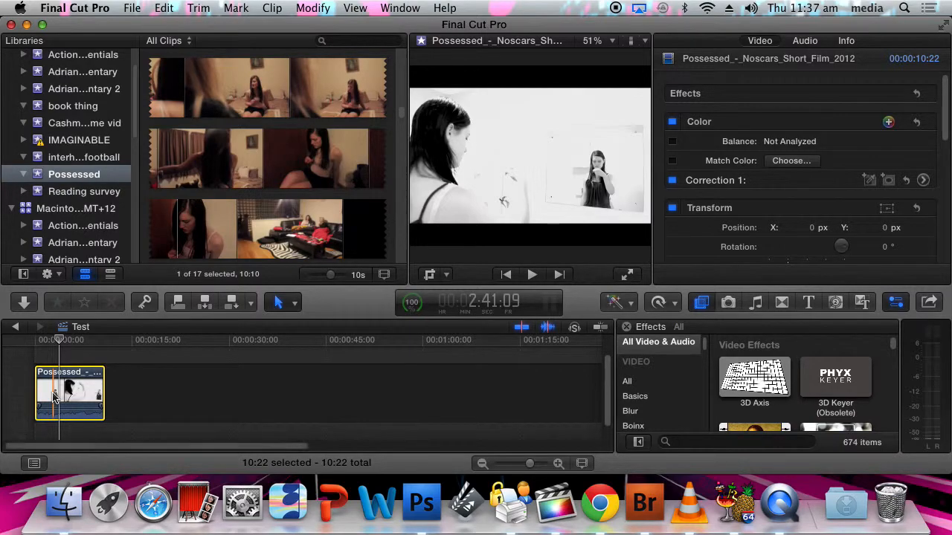
pyautogui.press('super+v')
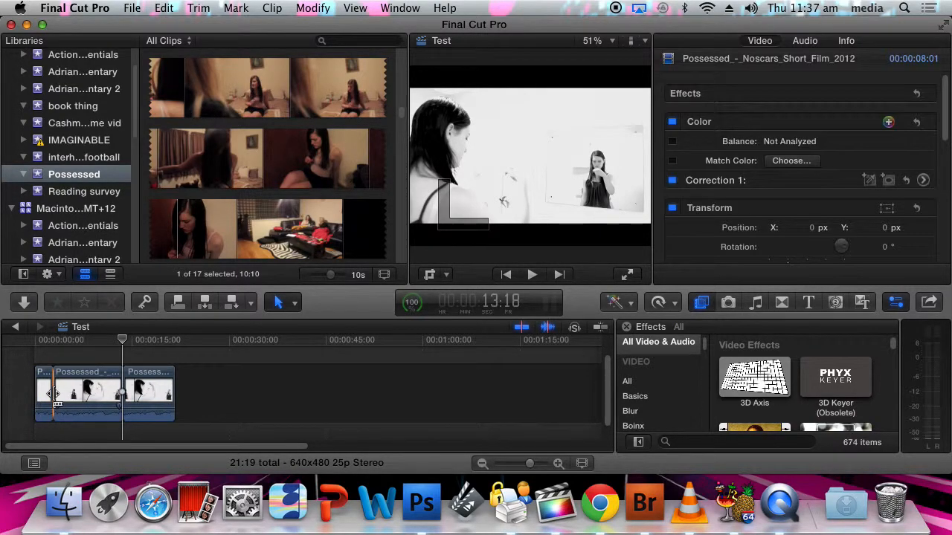
# Move the pasted clip up above the primary storyline as a connected clip
pyautogui.moveTo(53, 394); pyautogui.dragTo(80, 387)
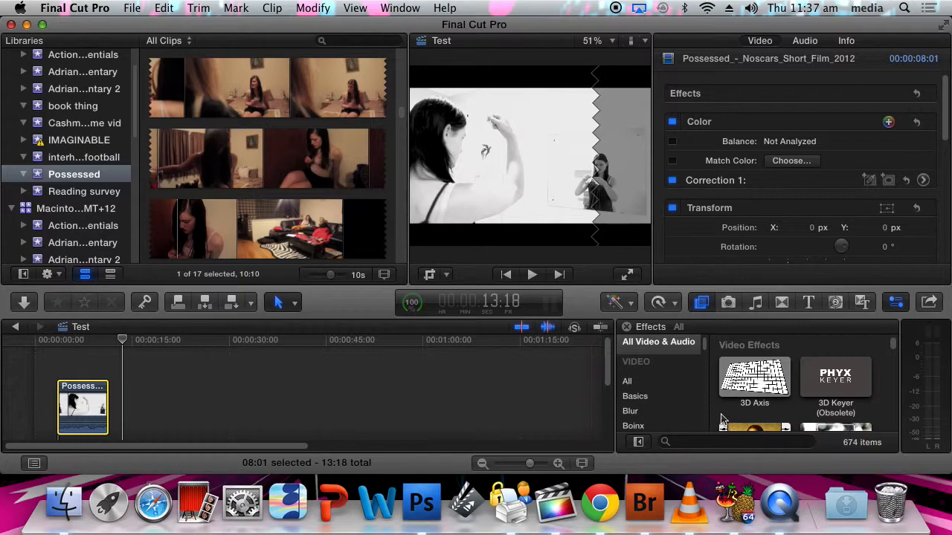
pyautogui.moveTo(607, 372); pyautogui.dragTo(608, 390)
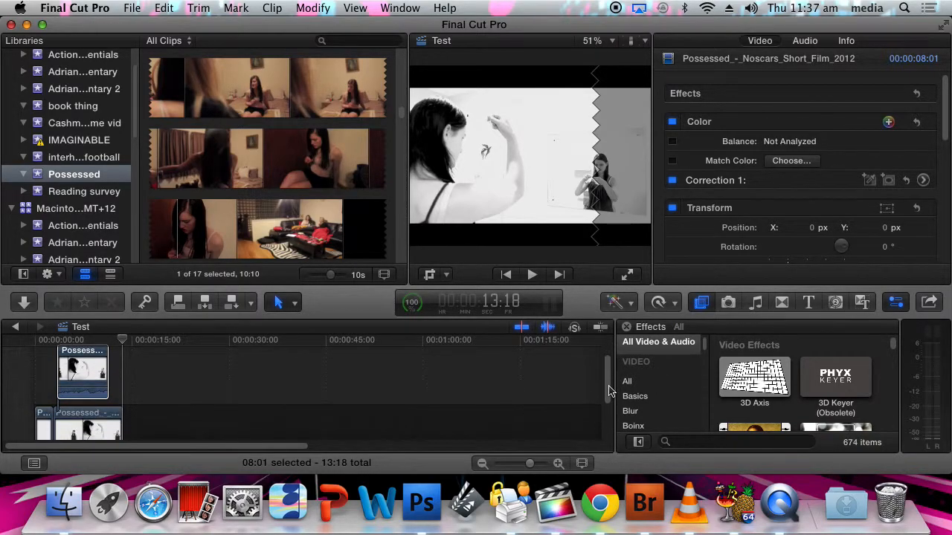
# Crop the connected clip's right side so only about its left half remains
pyautogui.click(88, 375)
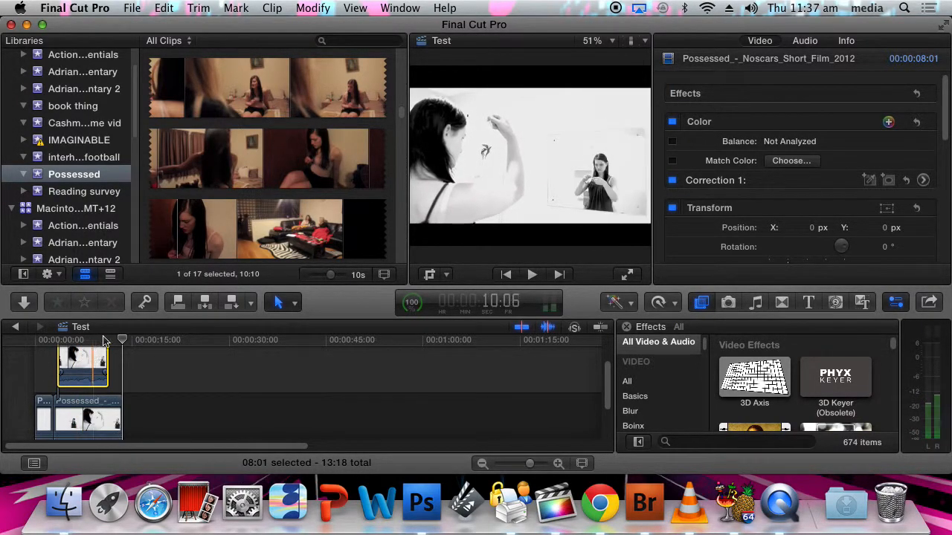
pyautogui.moveTo(122, 340); pyautogui.dragTo(72, 340)
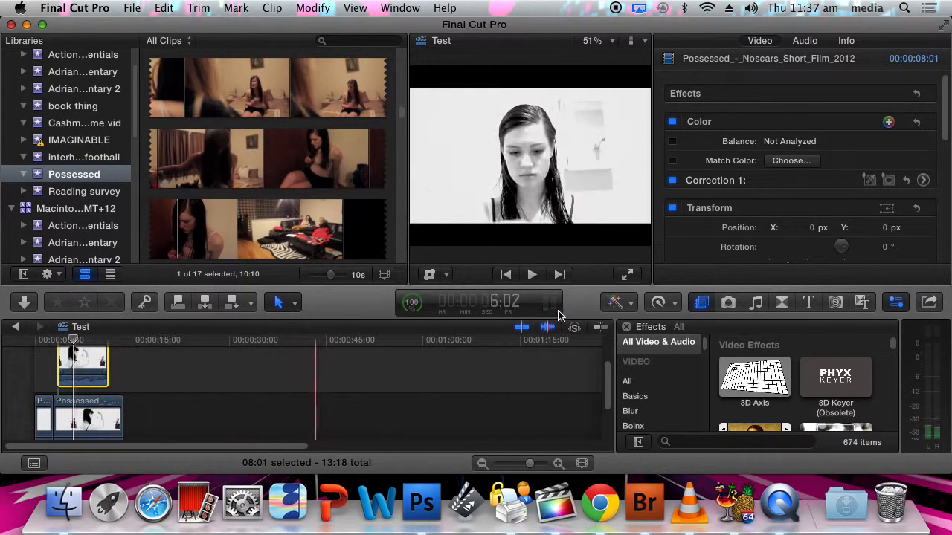
pyautogui.click(429, 275)
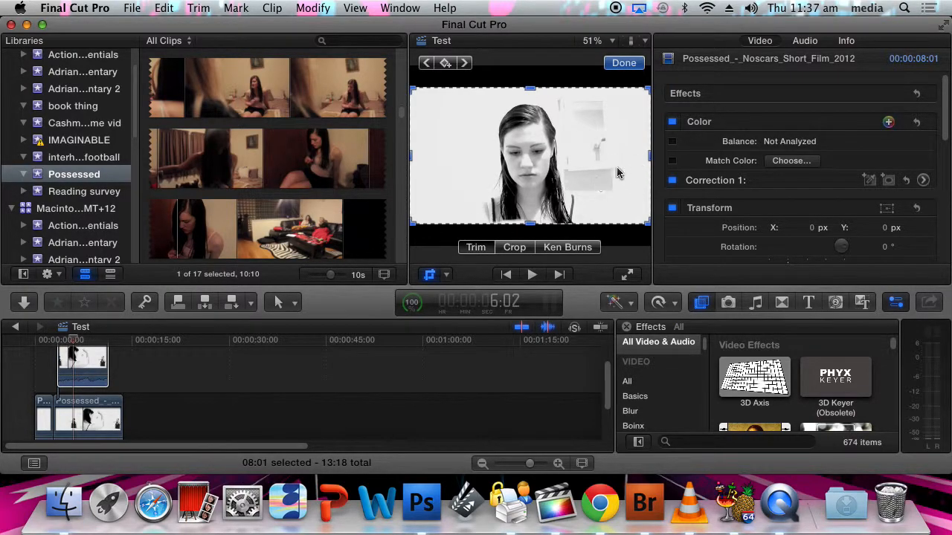
pyautogui.moveTo(650, 157); pyautogui.dragTo(528, 165)
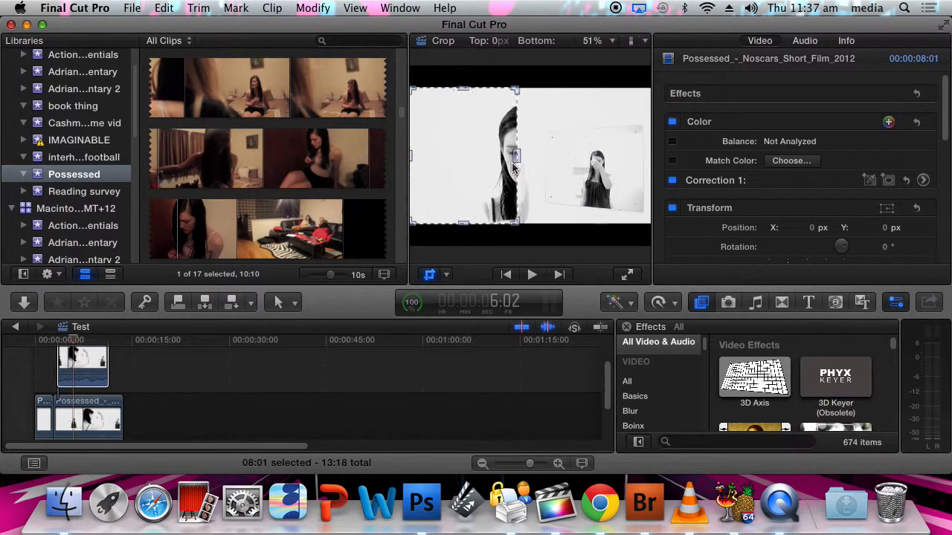
pyautogui.moveTo(525, 168)
pyautogui.mouseDown()
pyautogui.moveTo(537, 170)
pyautogui.moveTo(513, 172)
pyautogui.moveTo(525, 172)
pyautogui.mouseUp()
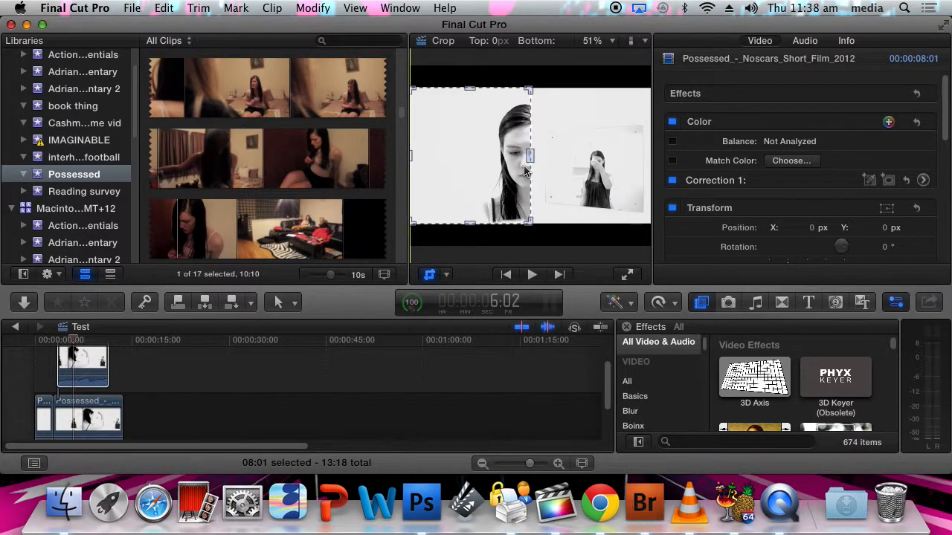
pyautogui.moveTo(525, 171); pyautogui.dragTo(524, 171)
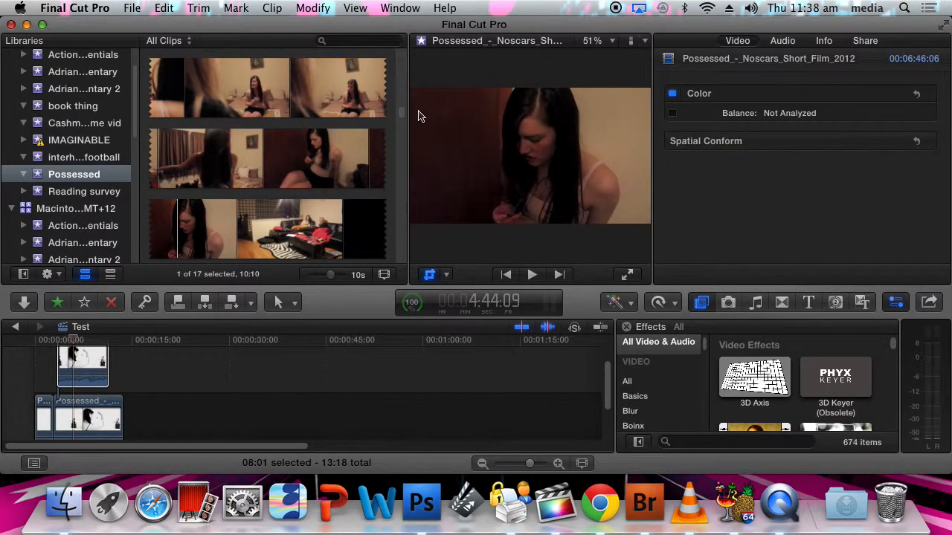
# Preview the newspaper clip and append it to the end of the primary storyline
pyautogui.moveTo(398, 117); pyautogui.dragTo(400, 87)
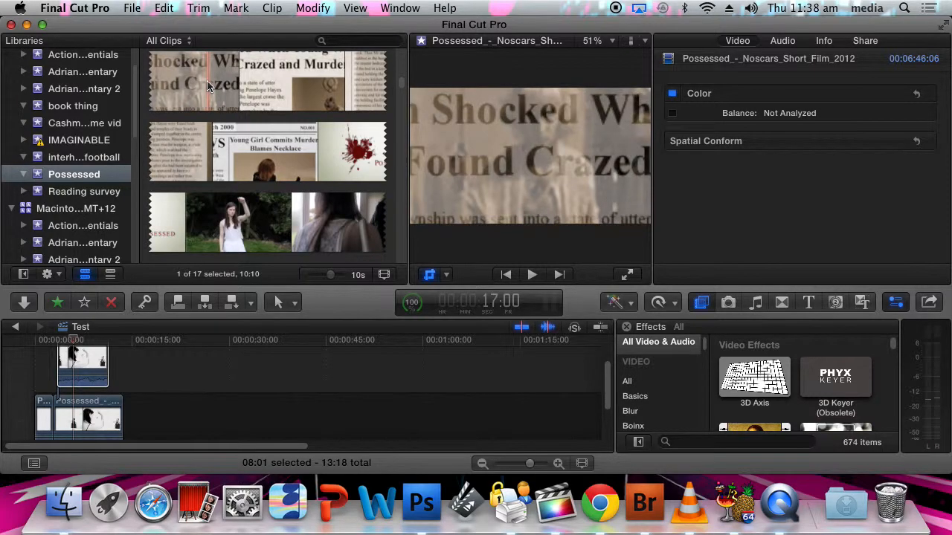
pyautogui.press('space')
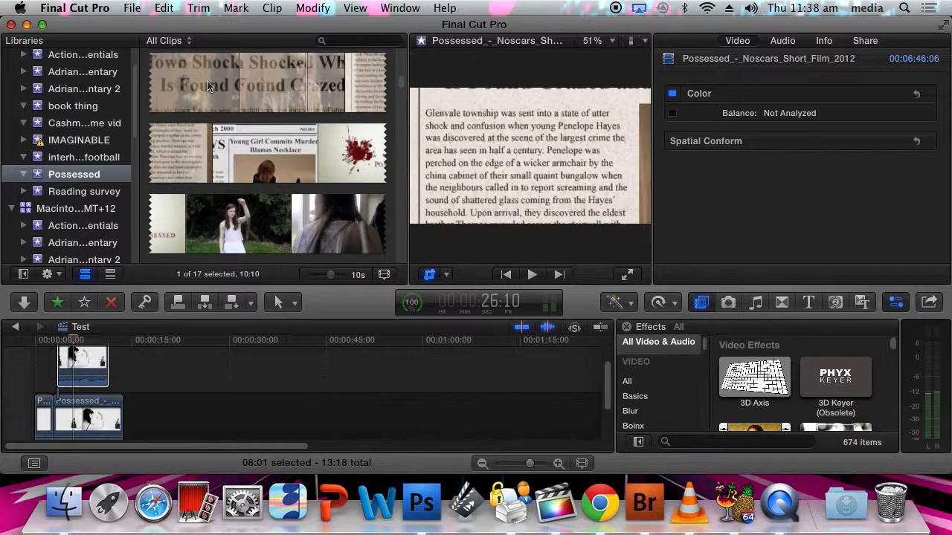
pyautogui.moveTo(196, 84); pyautogui.dragTo(163, 415)
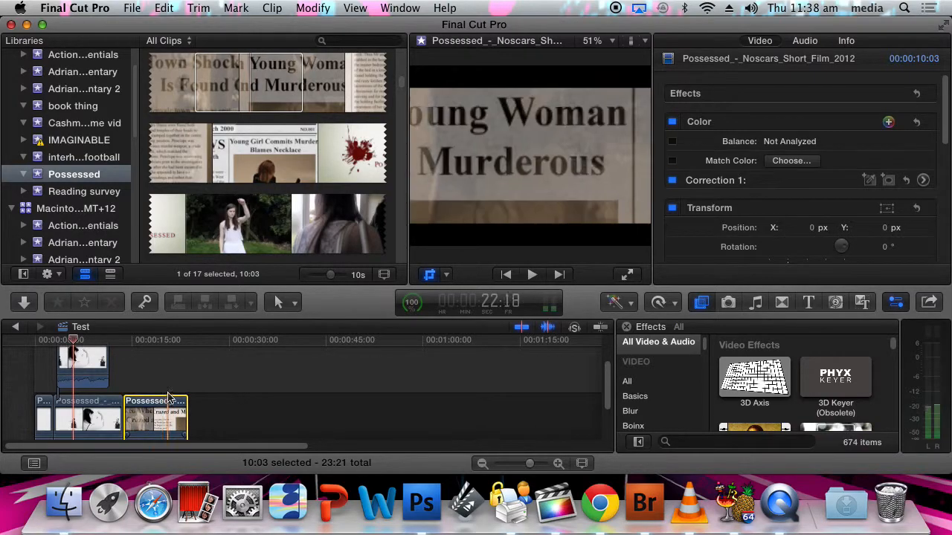
# Apply a Ken Burns move to the newspaper clip, adjusting its start and end frames
pyautogui.click(429, 275)
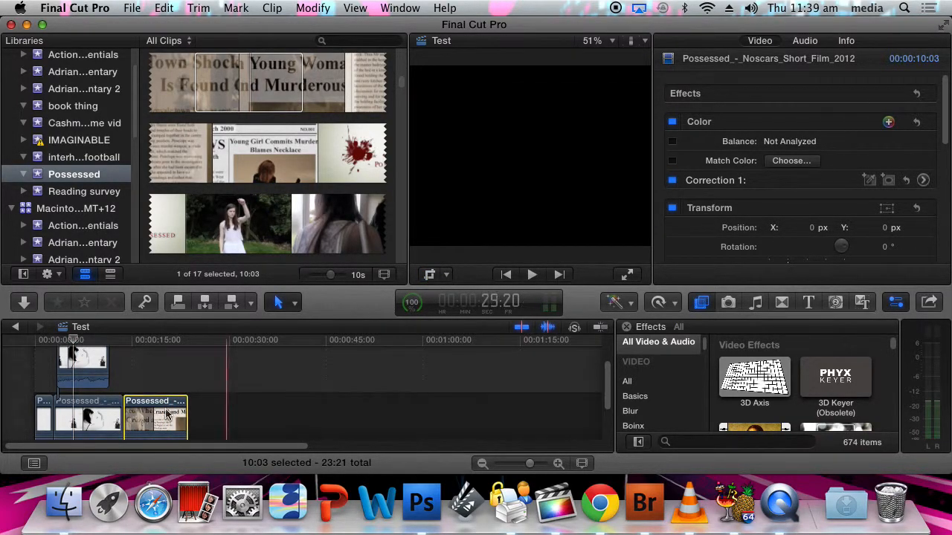
pyautogui.click(149, 365)
pyautogui.click(429, 276)
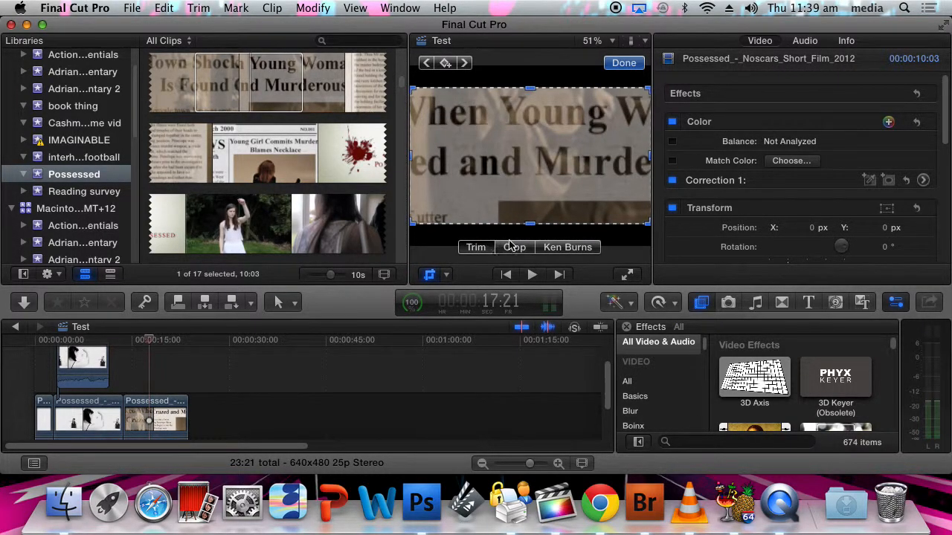
pyautogui.click(573, 248)
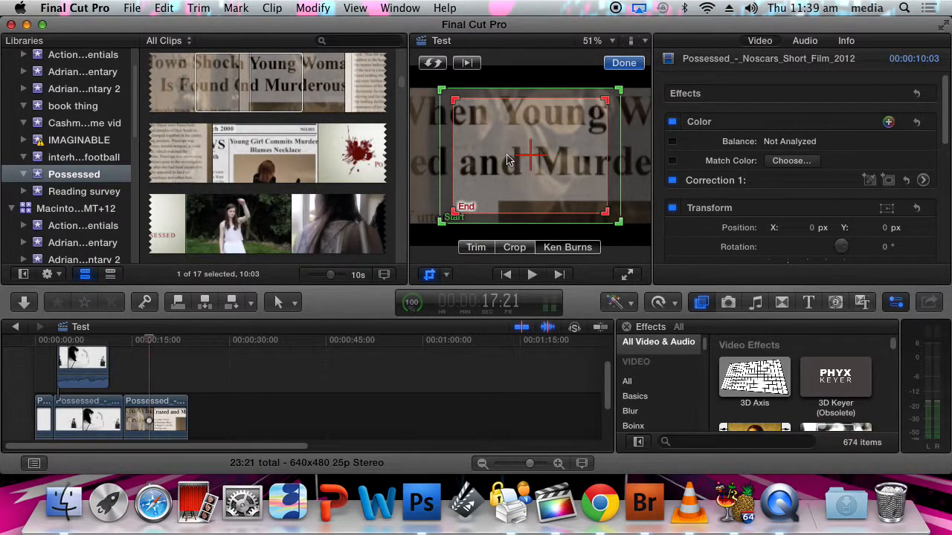
pyautogui.moveTo(444, 210); pyautogui.dragTo(470, 197)
pyautogui.click(451, 214)
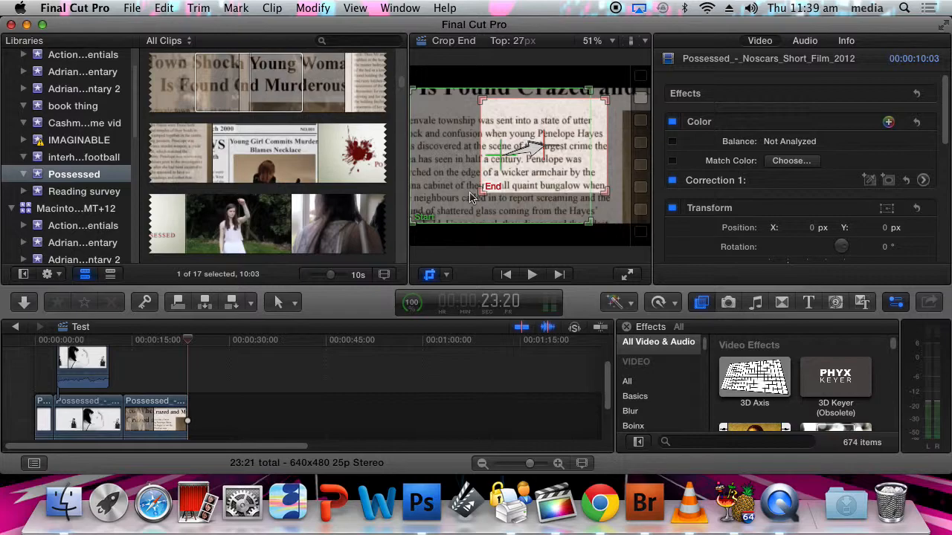
pyautogui.moveTo(469, 197); pyautogui.dragTo(497, 187)
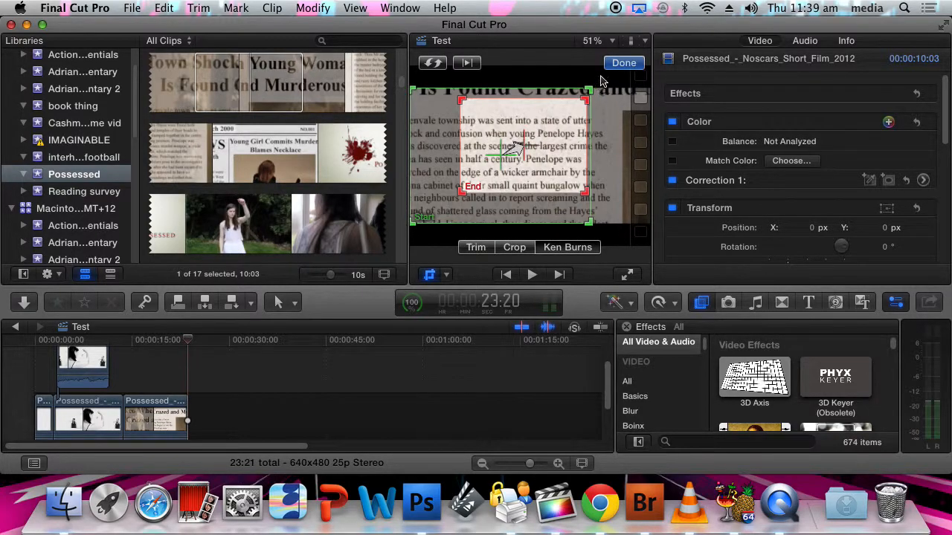
pyautogui.click(623, 64)
# Play back the sequence, then add the outdoor clip of the girl on the grass under the newspaper clip
pyautogui.click(132, 342)
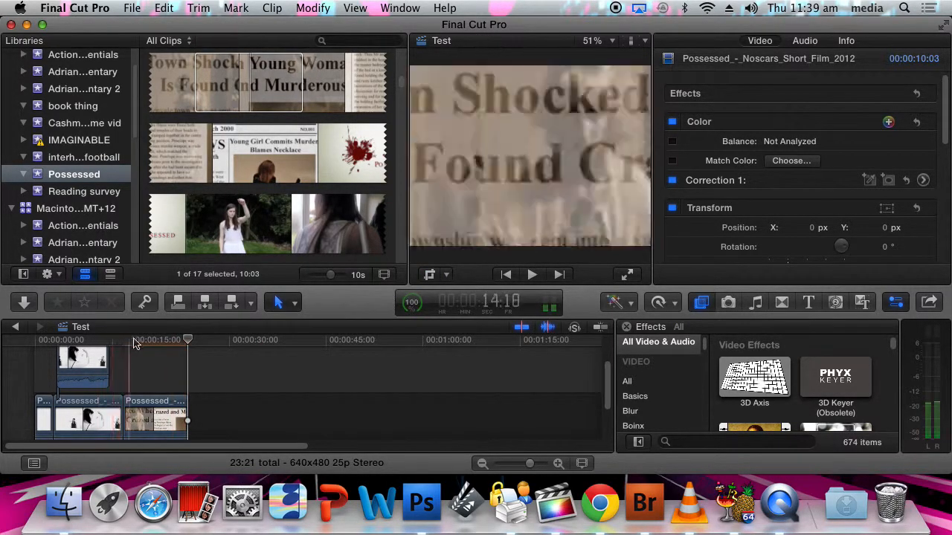
pyautogui.press('space')
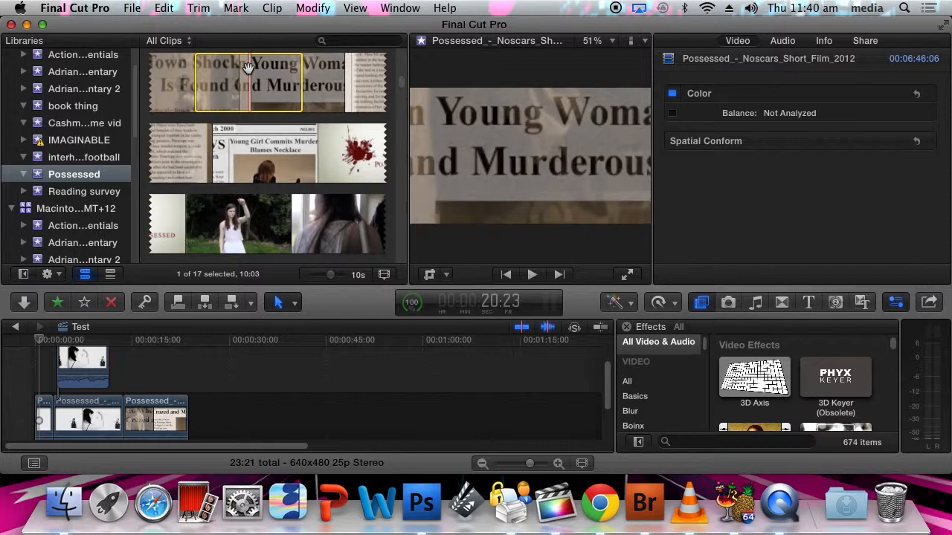
pyautogui.moveTo(249, 67); pyautogui.dragTo(204, 253)
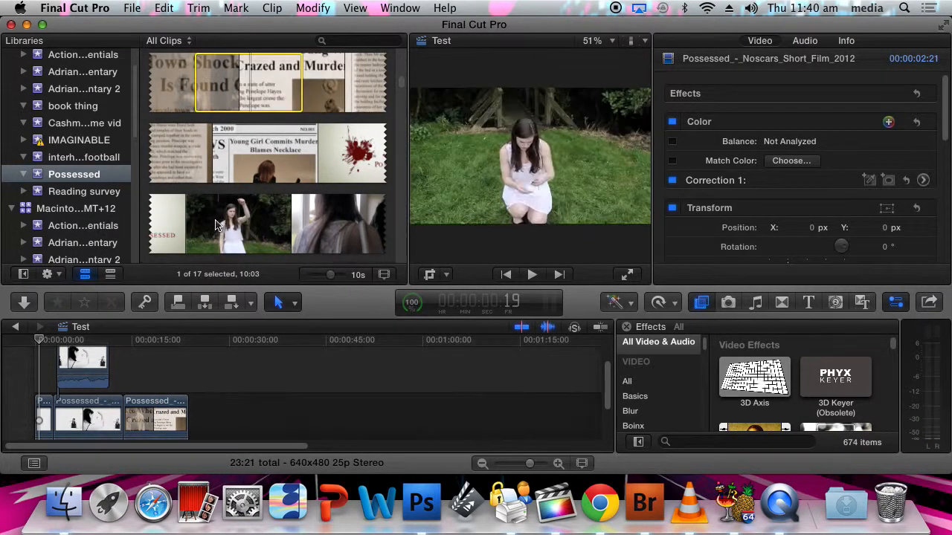
pyautogui.moveTo(209, 227); pyautogui.dragTo(152, 348)
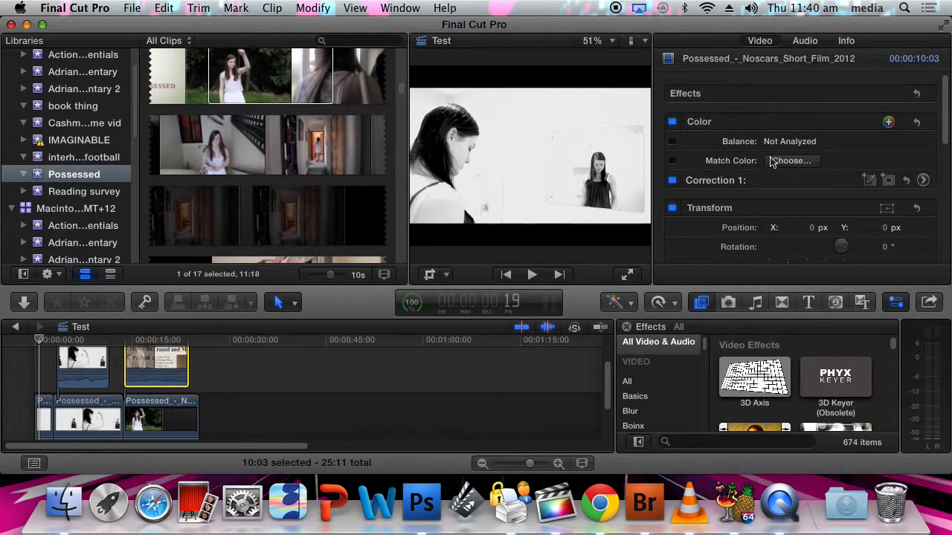
# Lower the newspaper clip's compositing opacity to about 40.72%
pyautogui.scroll(-5, 781, 160)
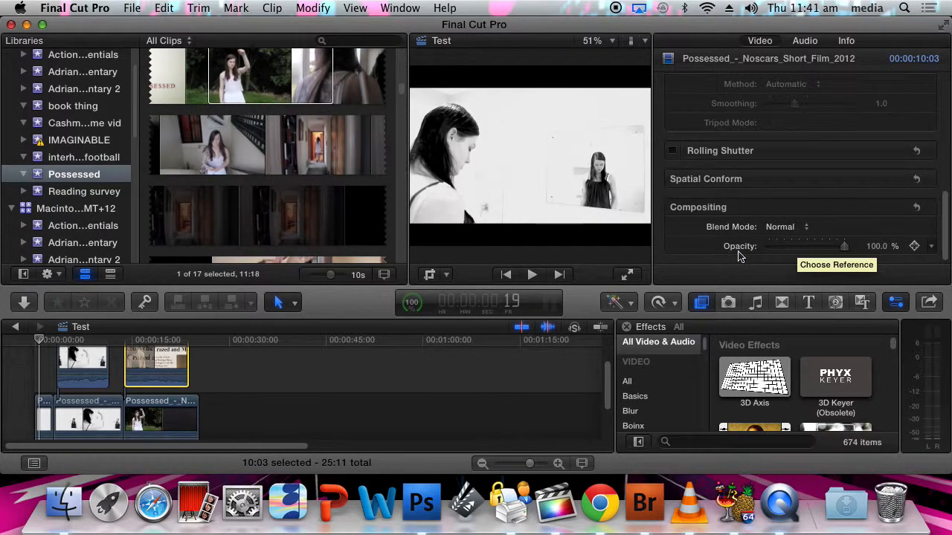
pyautogui.moveTo(847, 248); pyautogui.dragTo(802, 252)
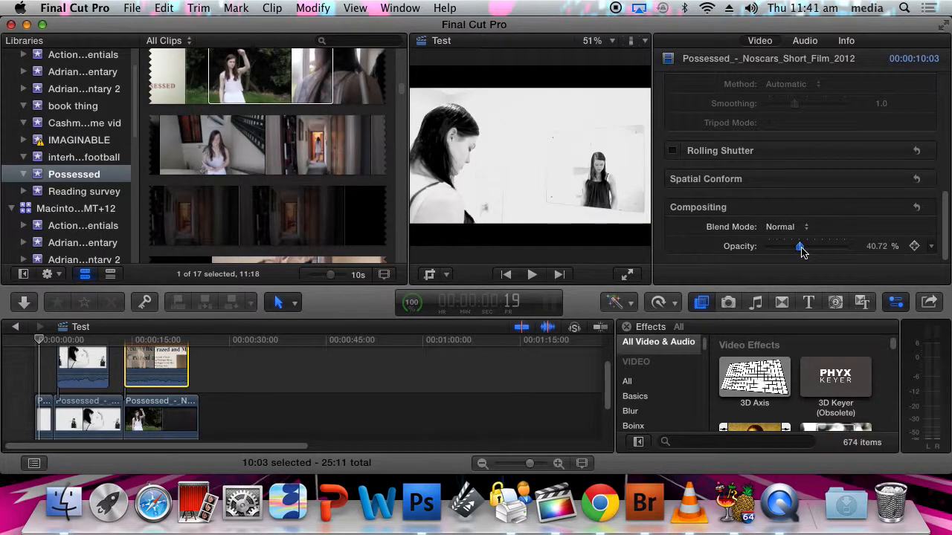